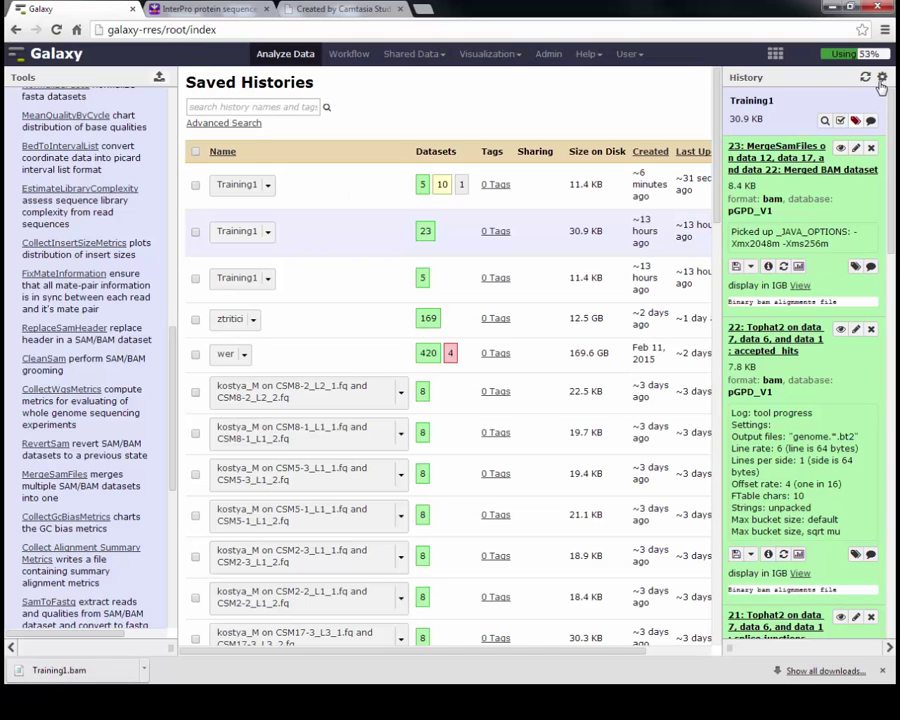
Step: Create a new empty history and rename it 'Training101'
click(881, 79)
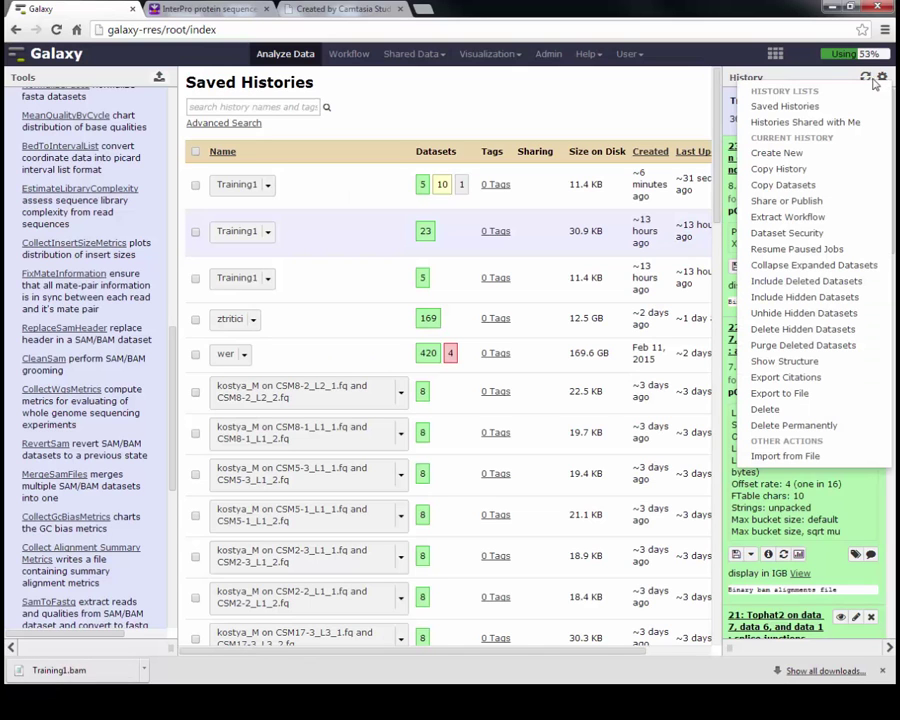
click(762, 155)
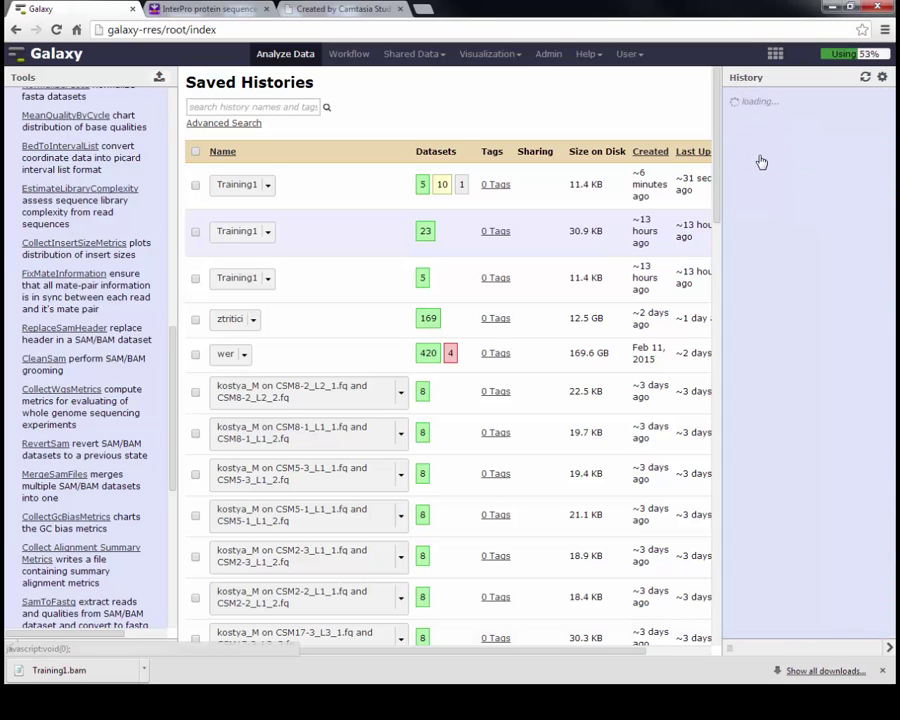
click(792, 104)
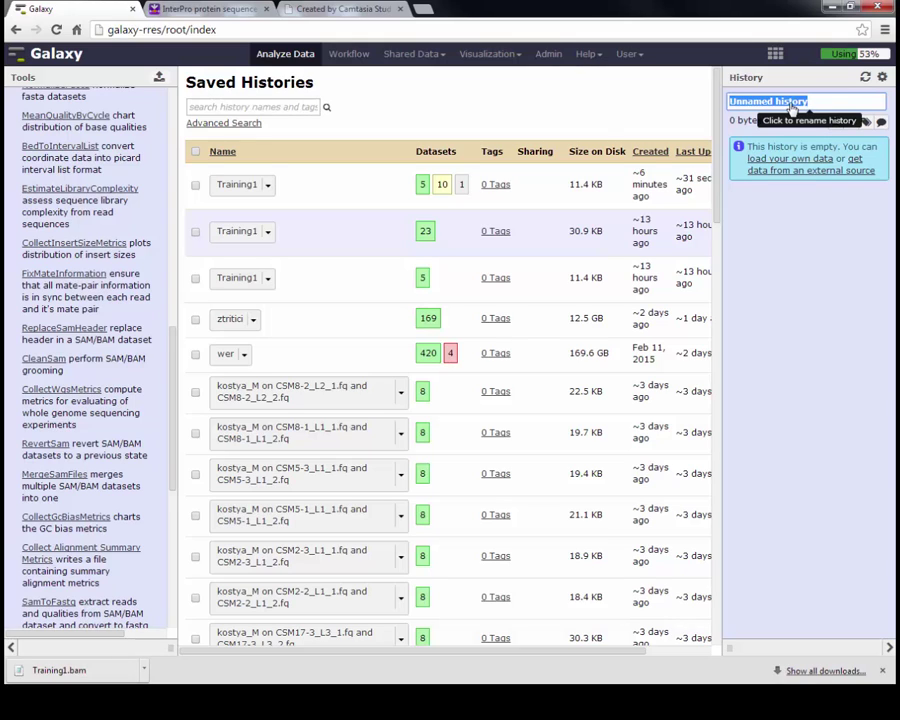
text(Training101)
key(Return)
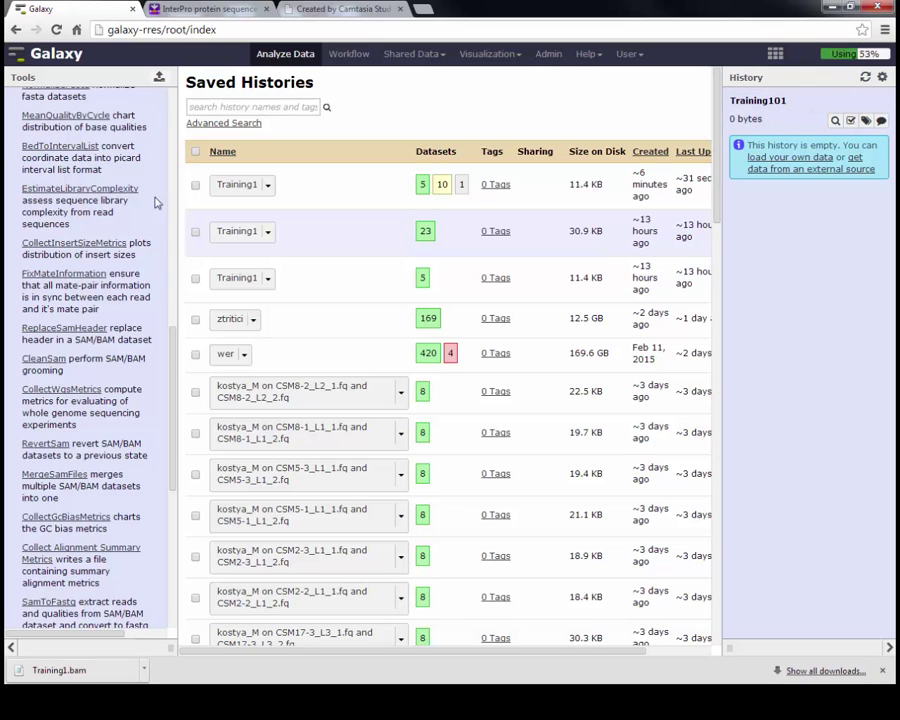
Step: Upload sequence_training.fasta through Get Data > Upload File with file format set to fasta
scroll(170, 345, up, 4)
scroll(165, 110, up, 3)
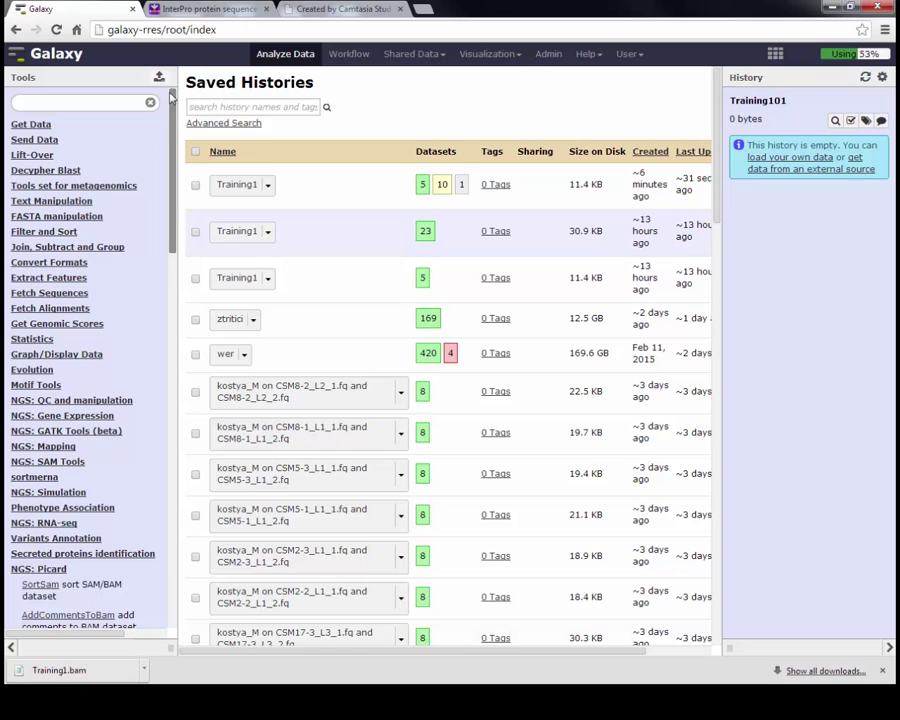
click(33, 128)
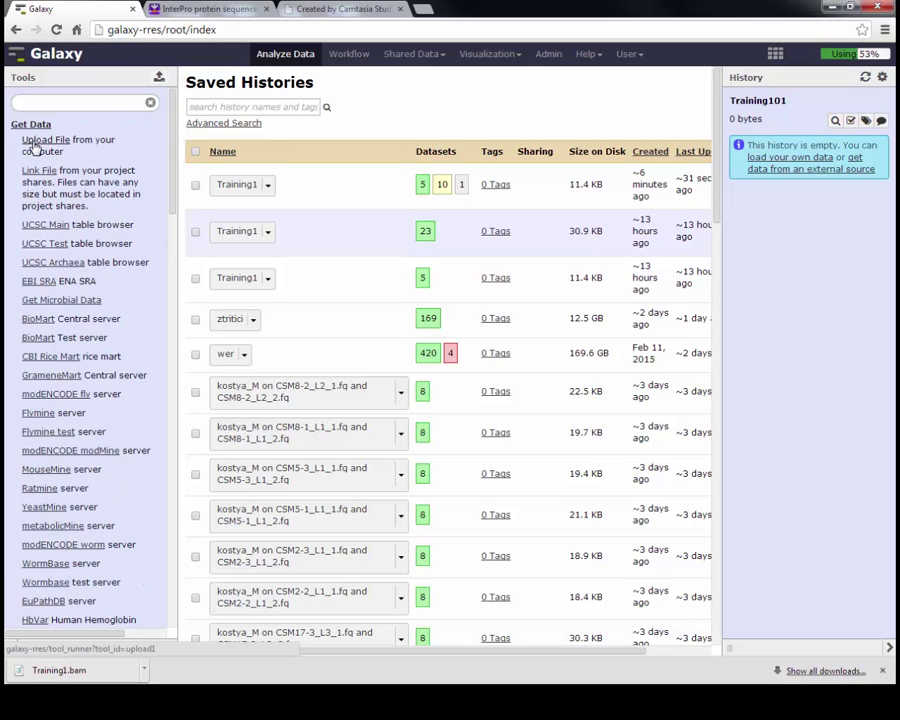
click(35, 143)
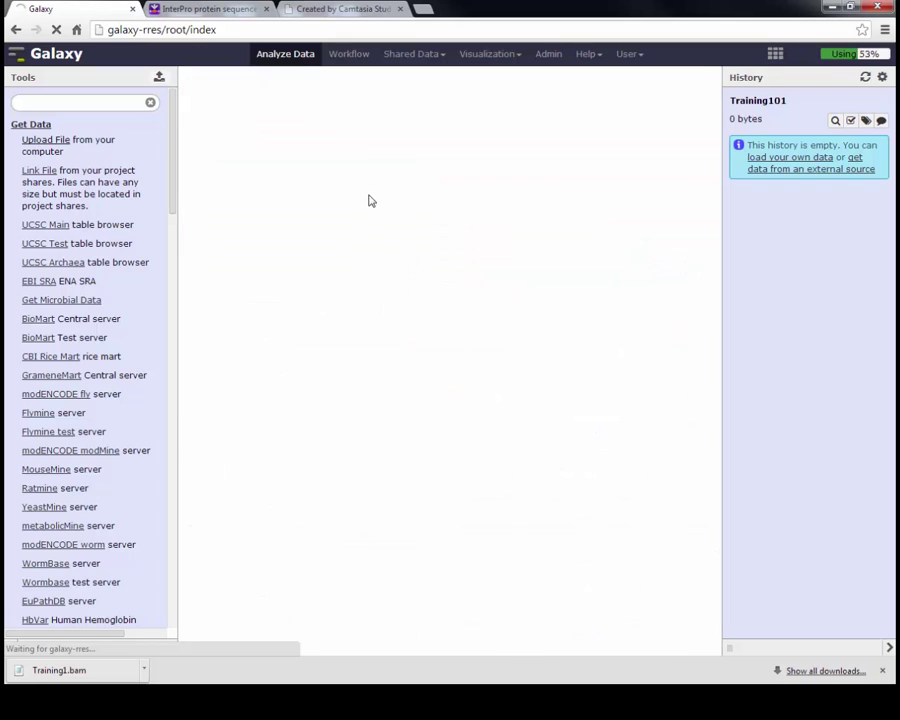
click(335, 120)
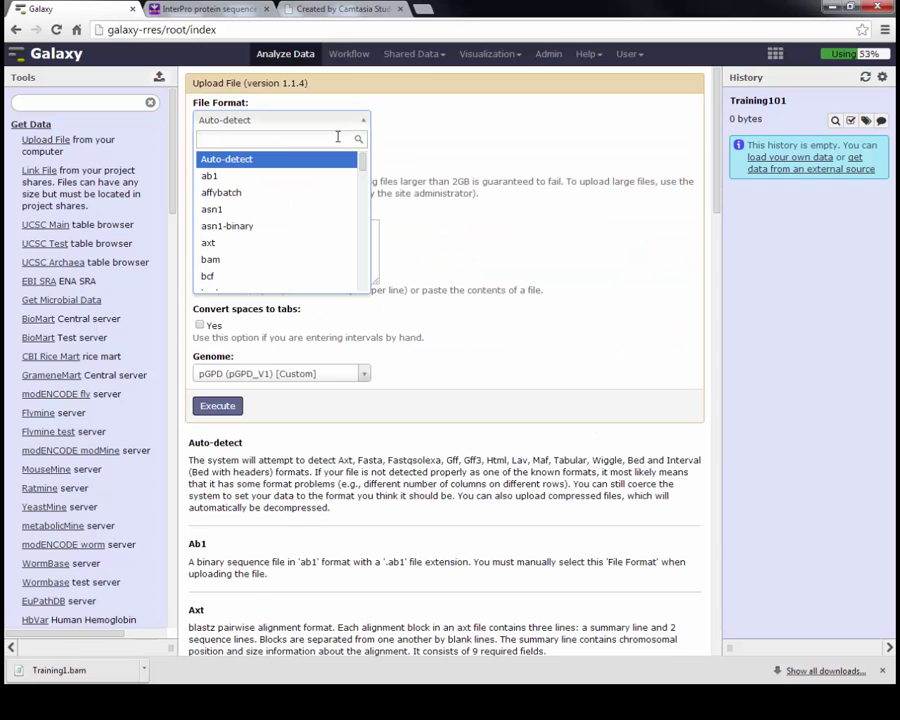
text(fasta)
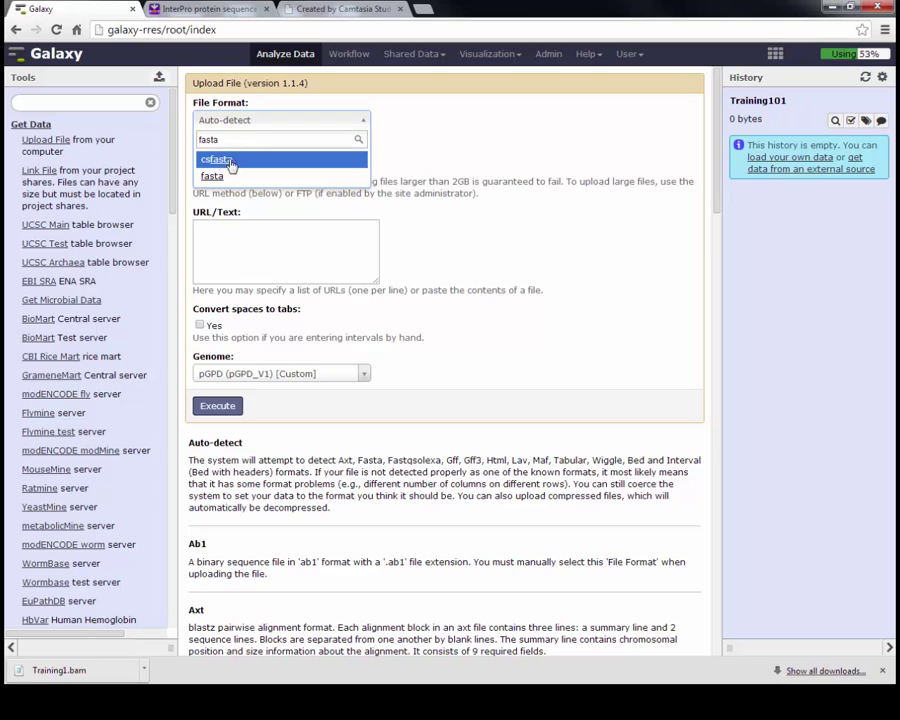
click(220, 177)
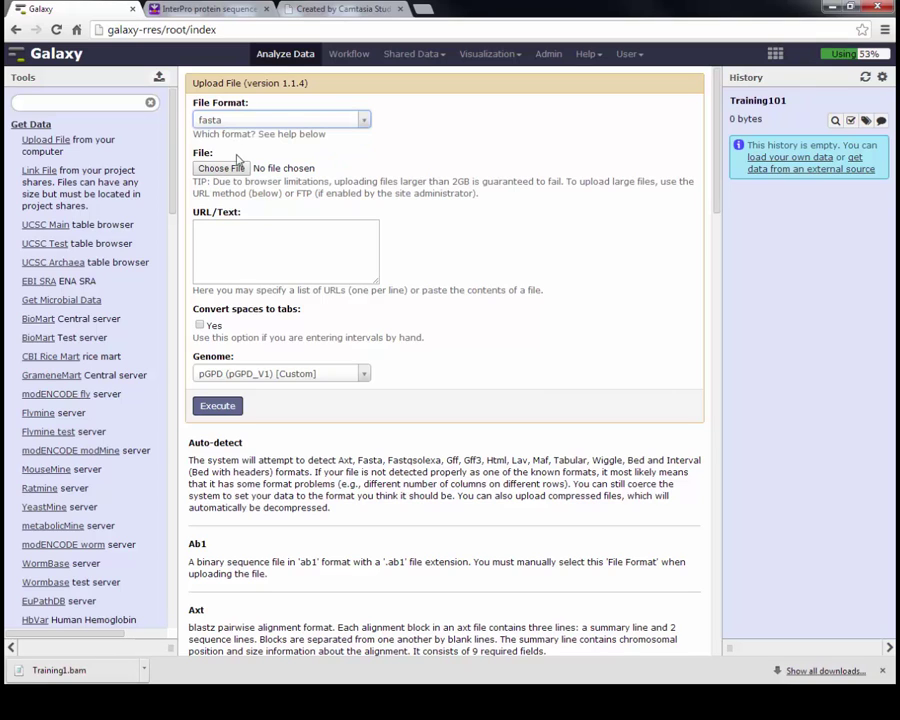
click(220, 175)
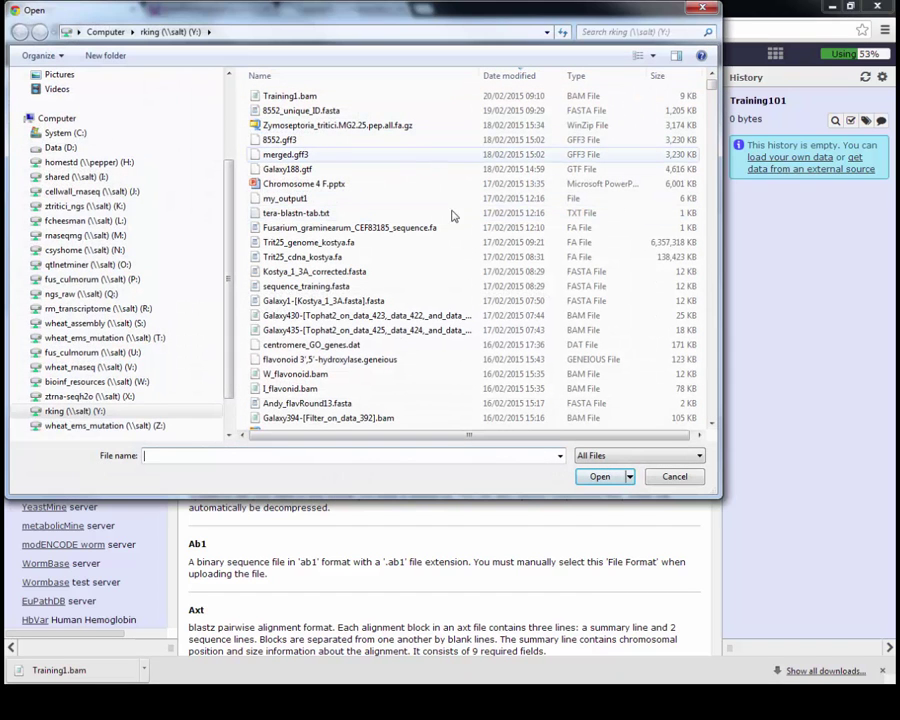
click(327, 287)
click(598, 476)
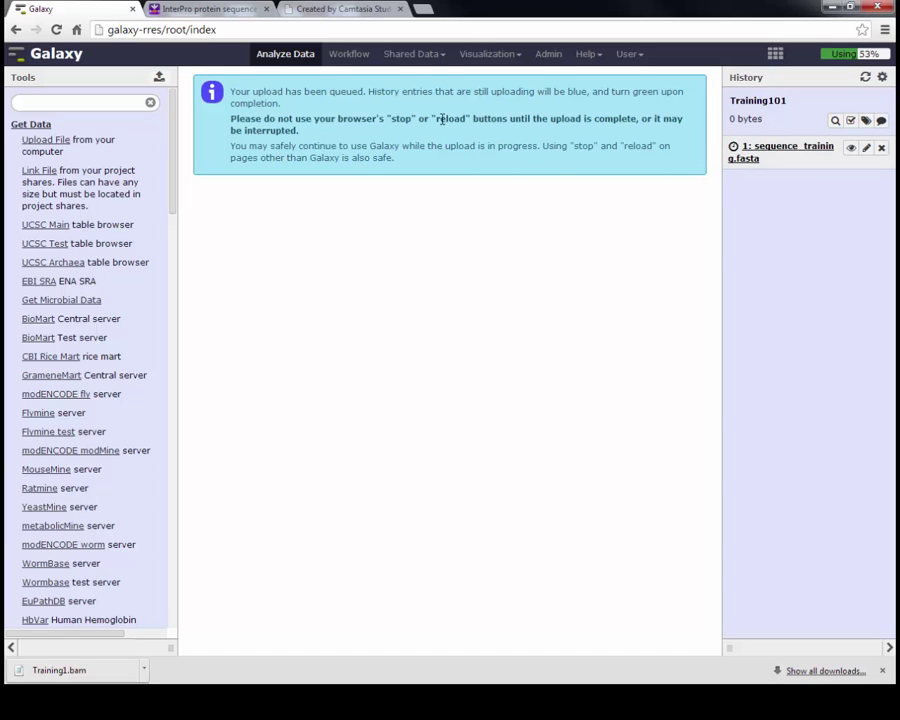
Step: Go to Shared Data > Data Libraries and open the PLANT library
click(444, 60)
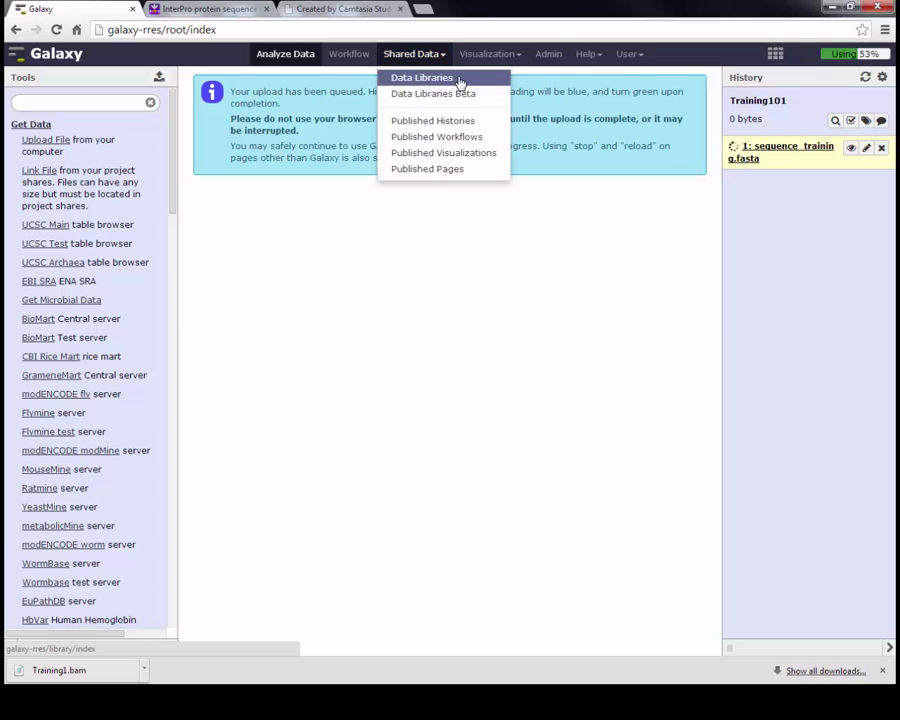
click(460, 81)
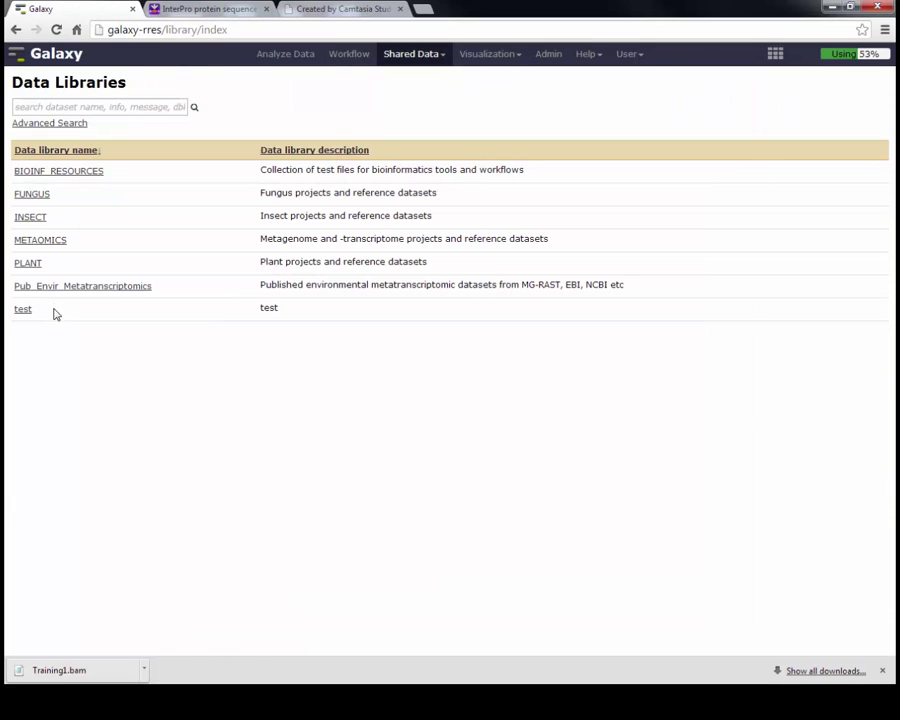
click(31, 266)
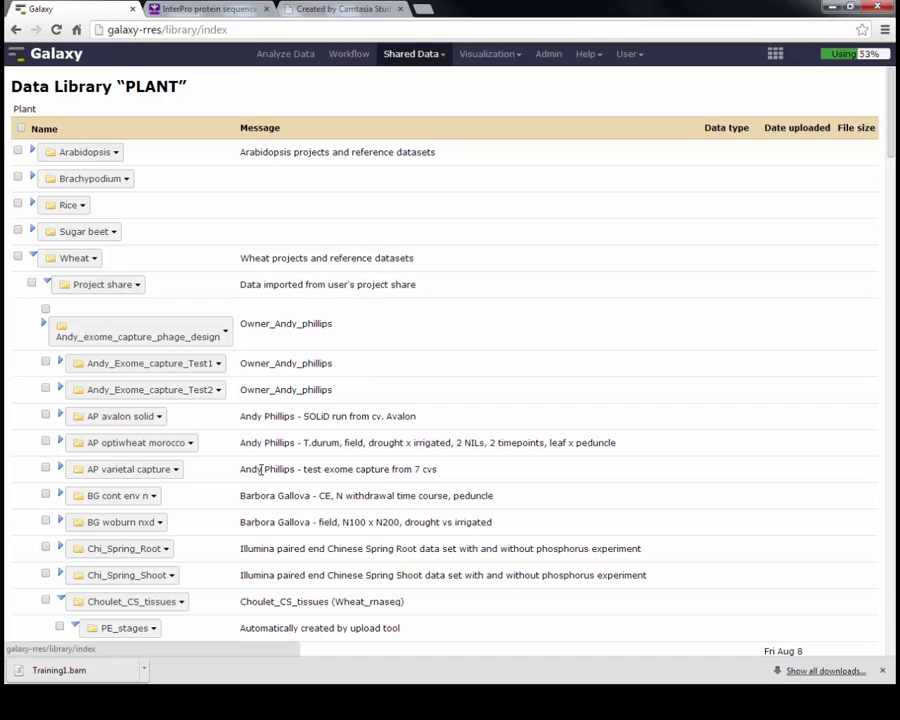
Step: Expand Wheat > Project share > Choulet_CS_tissues > PE_stages to list its datasets
scroll(256, 470, down, 1)
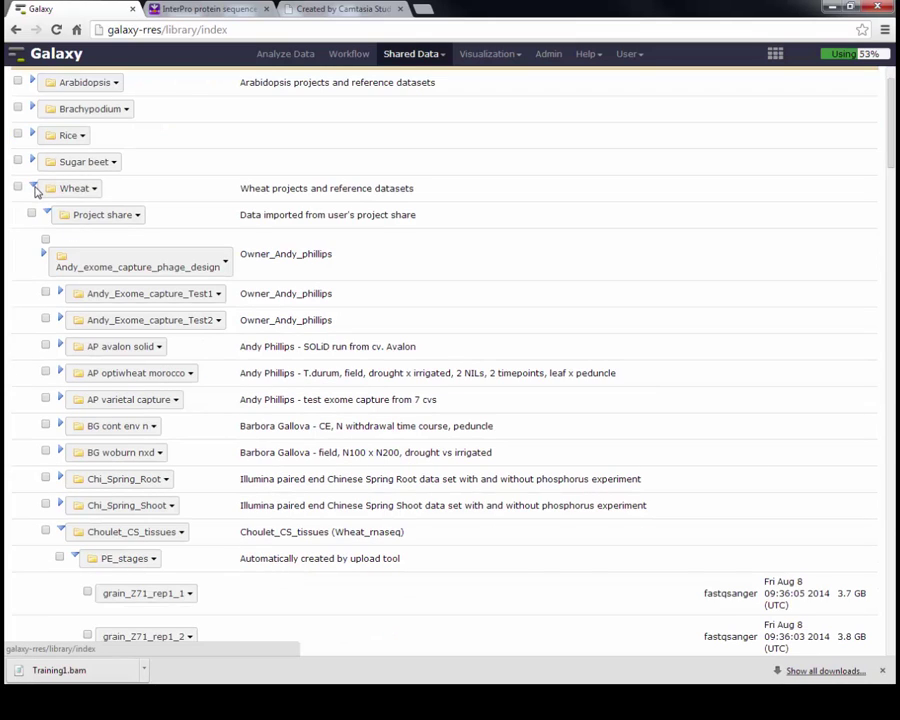
click(33, 188)
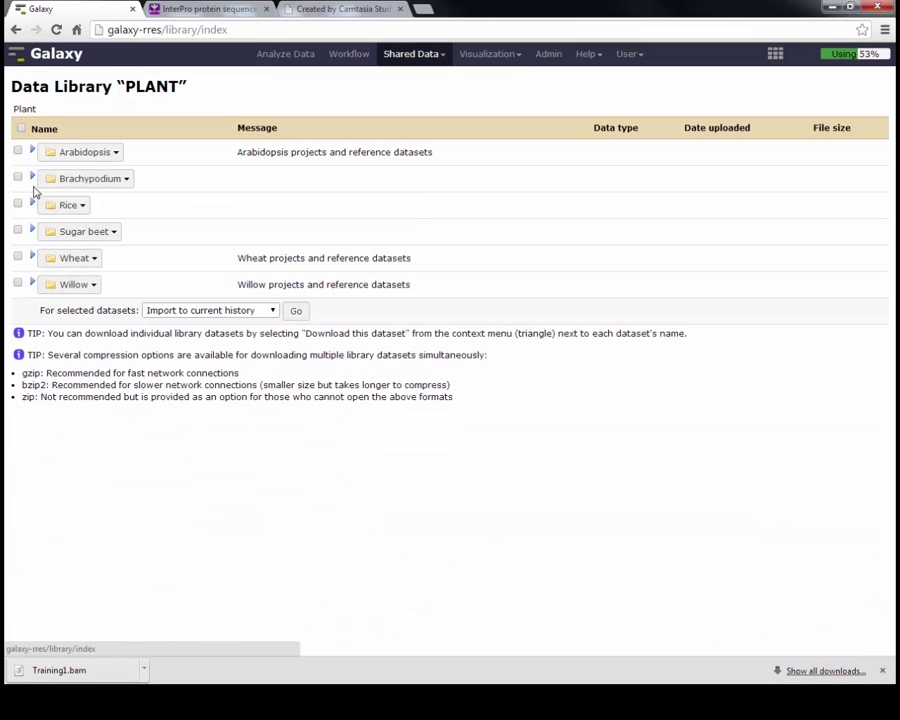
click(32, 284)
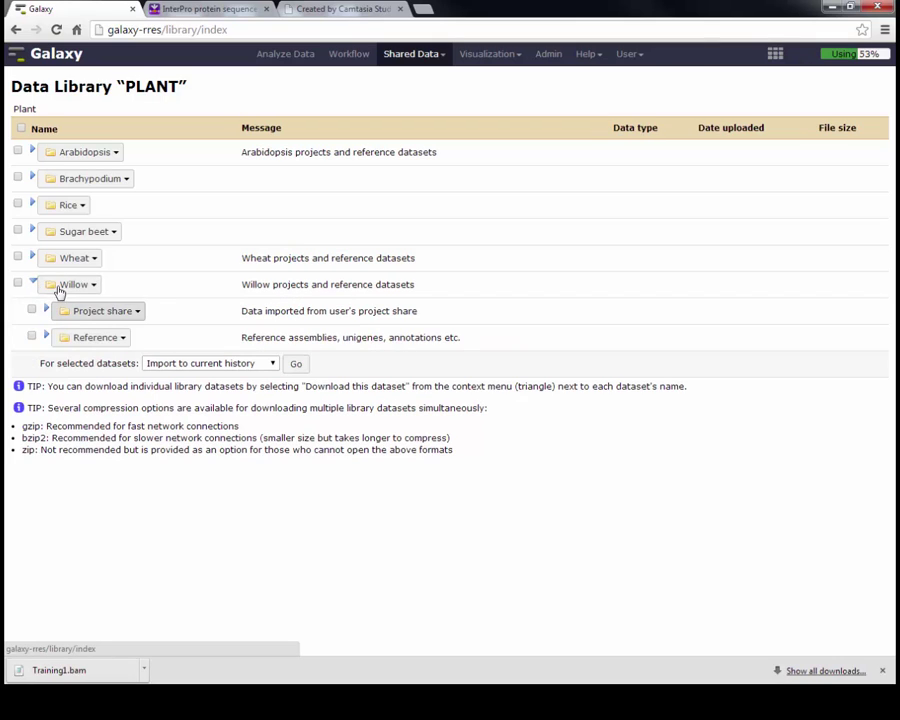
click(32, 283)
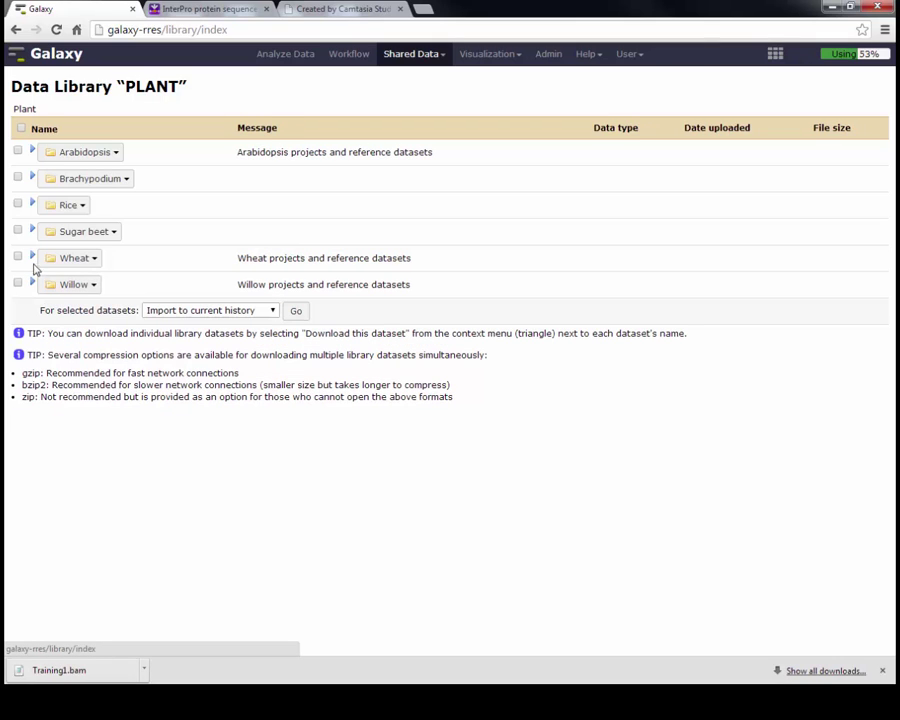
click(33, 257)
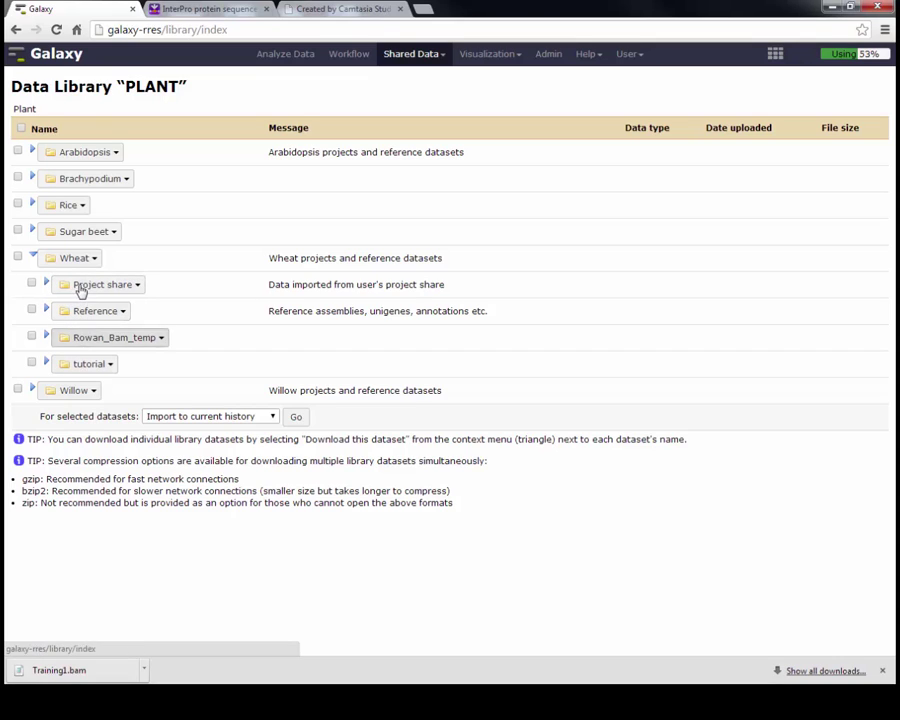
click(46, 285)
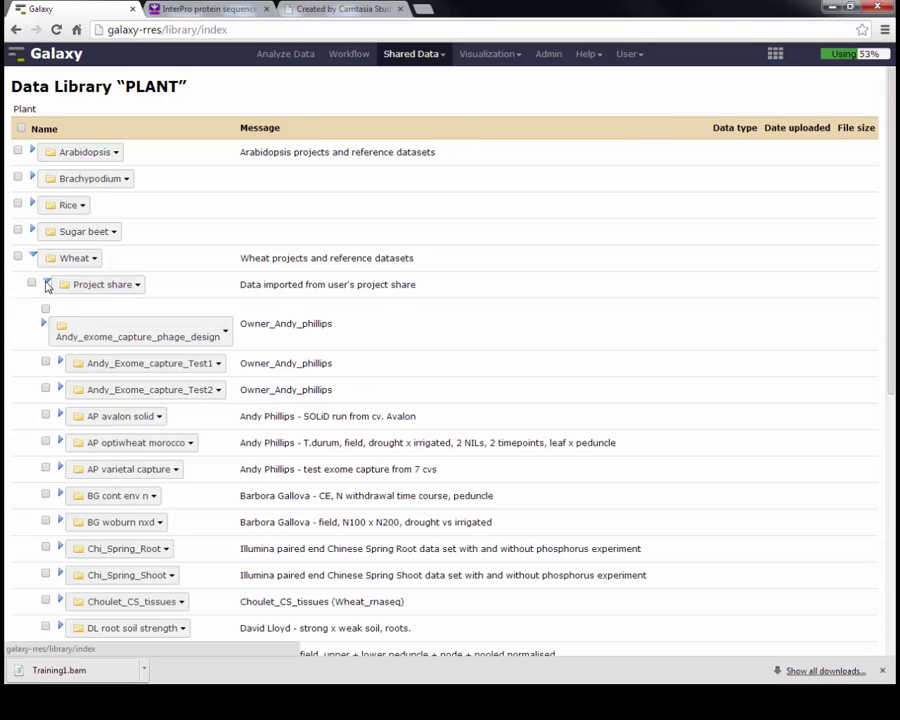
scroll(268, 509, down, 2)
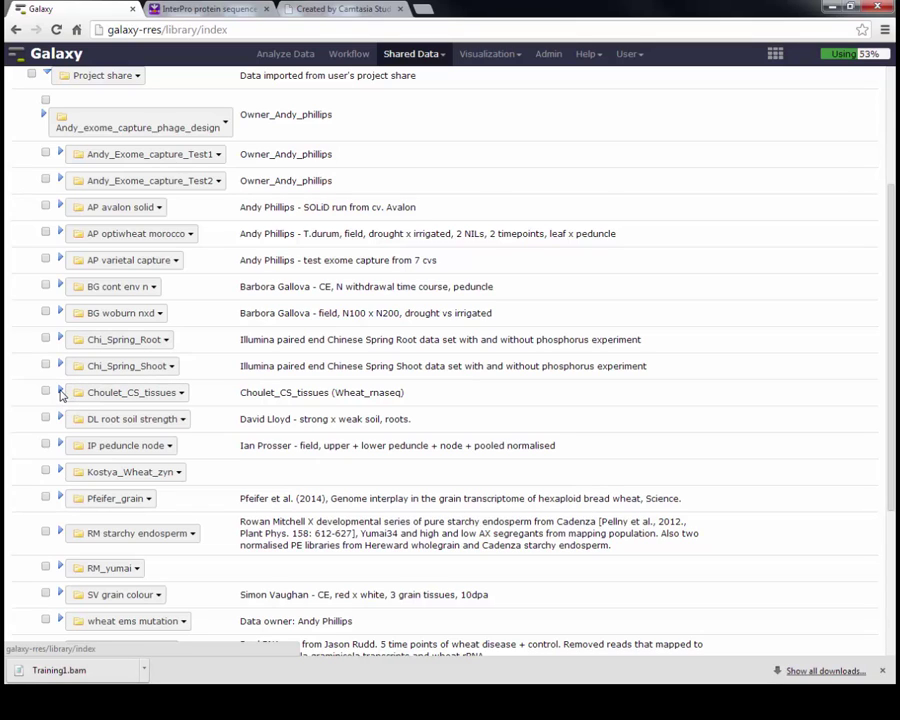
click(60, 393)
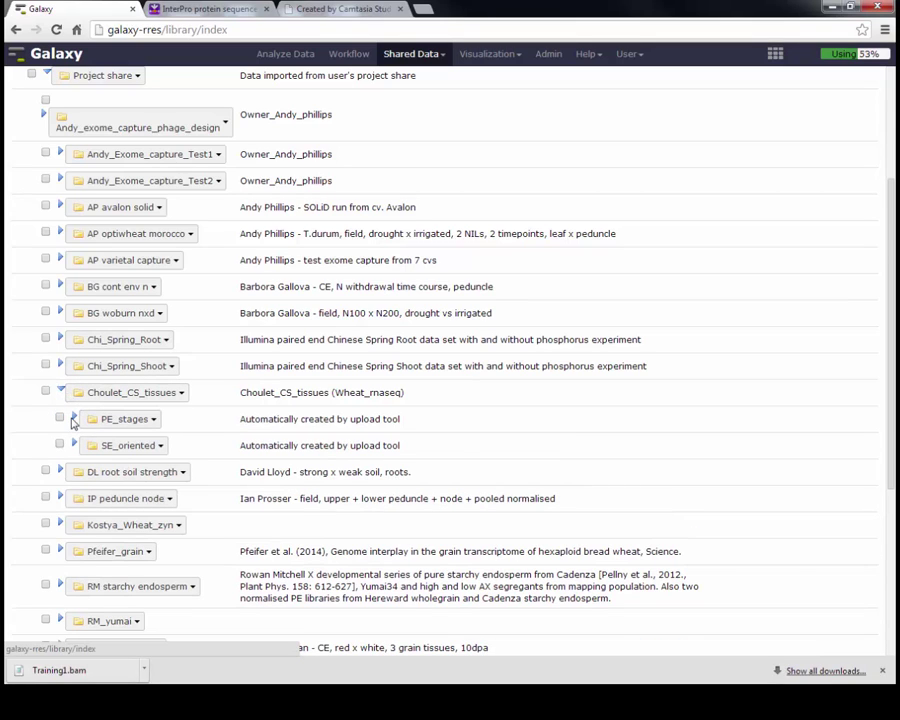
click(74, 419)
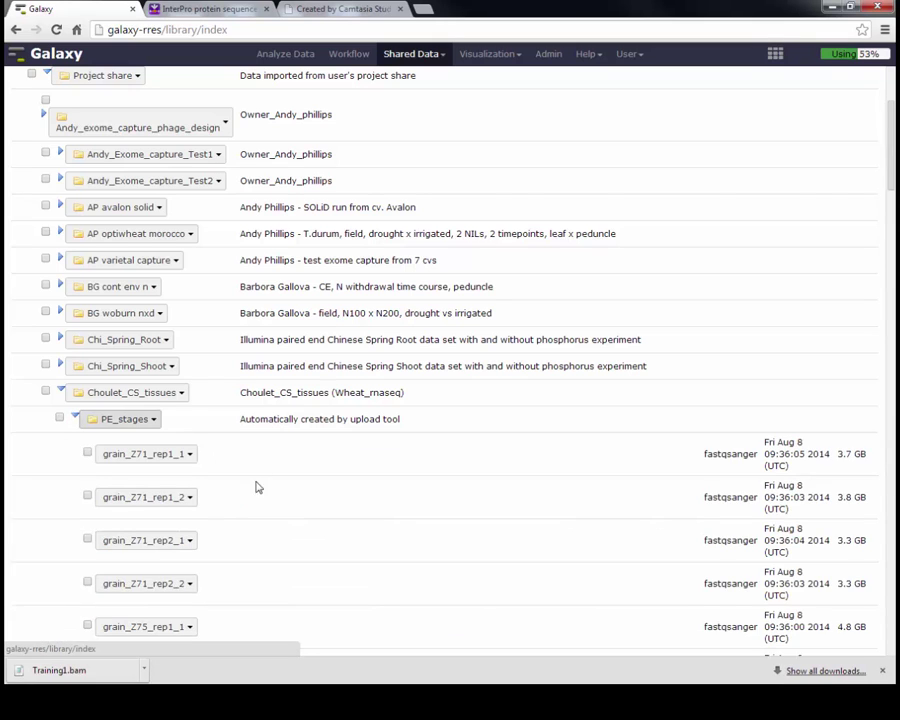
scroll(252, 486, down, 4)
scroll(252, 486, down, 4)
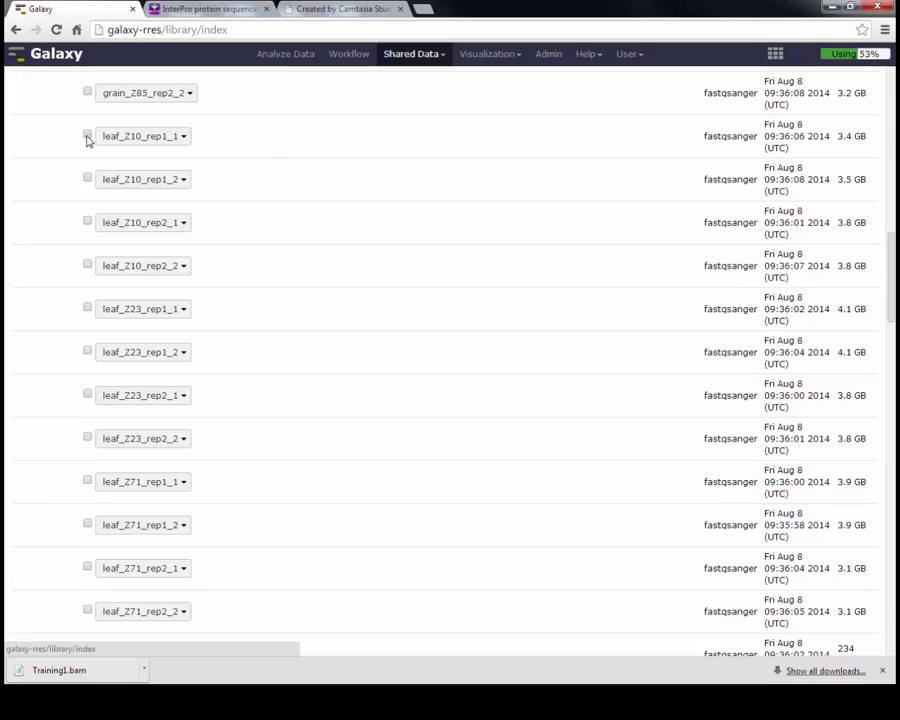
Step: Select leaf_Z10_rep1_1, leaf_Z10_rep1_2, leaf_Z10_rep2_1 and leaf_Z10_rep2_2 for import
click(87, 135)
click(87, 178)
click(87, 221)
click(87, 265)
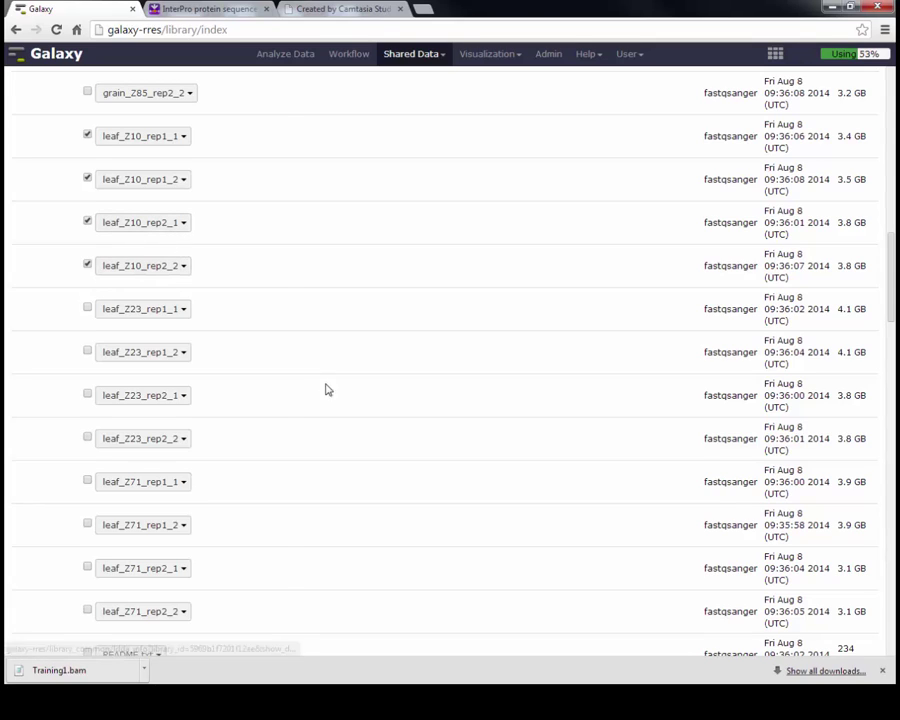
Step: Import the four selected leaf_Z10 datasets into the current history, then return to Analyze Data
drag(892, 270, 890, 605)
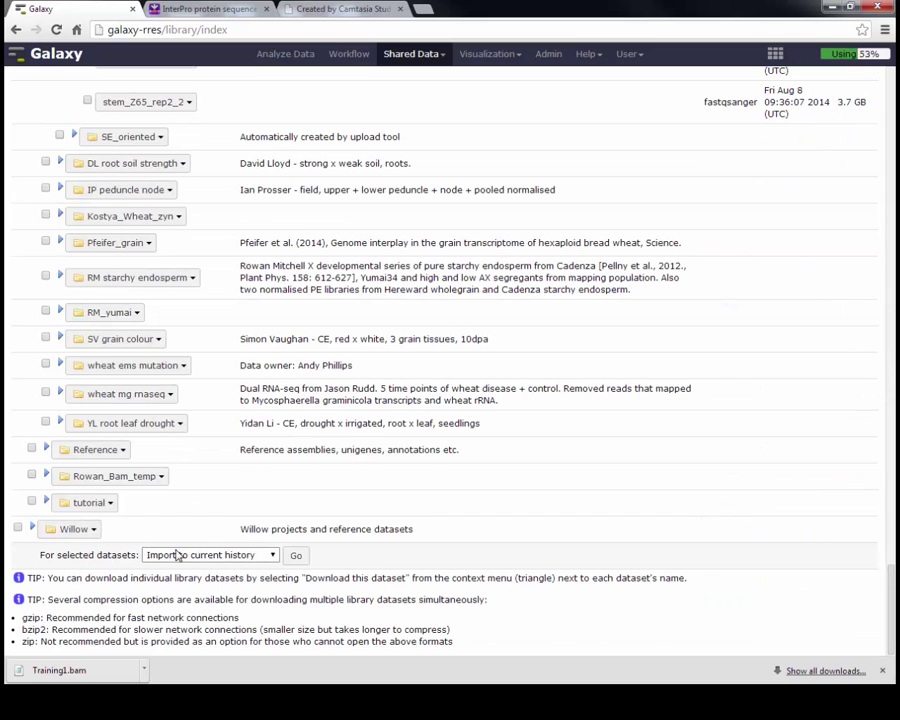
click(297, 556)
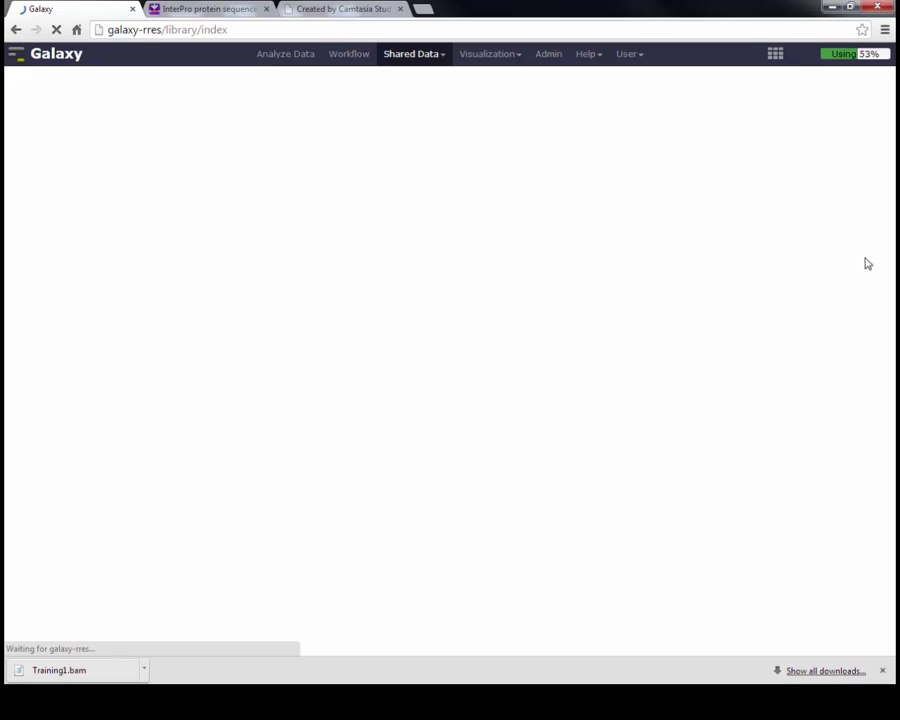
scroll(620, 460, down, 5)
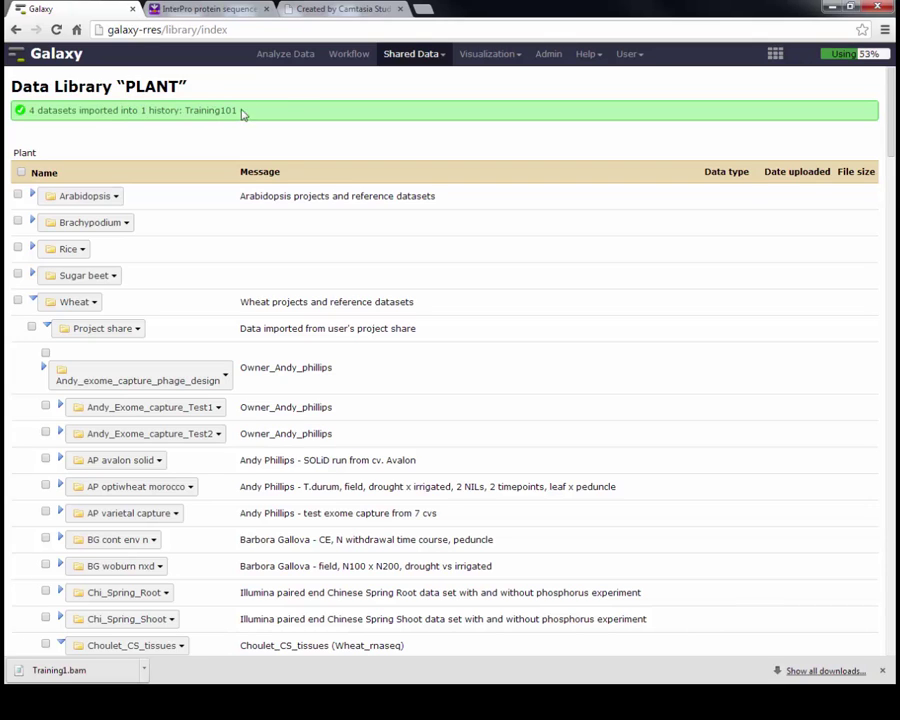
click(286, 56)
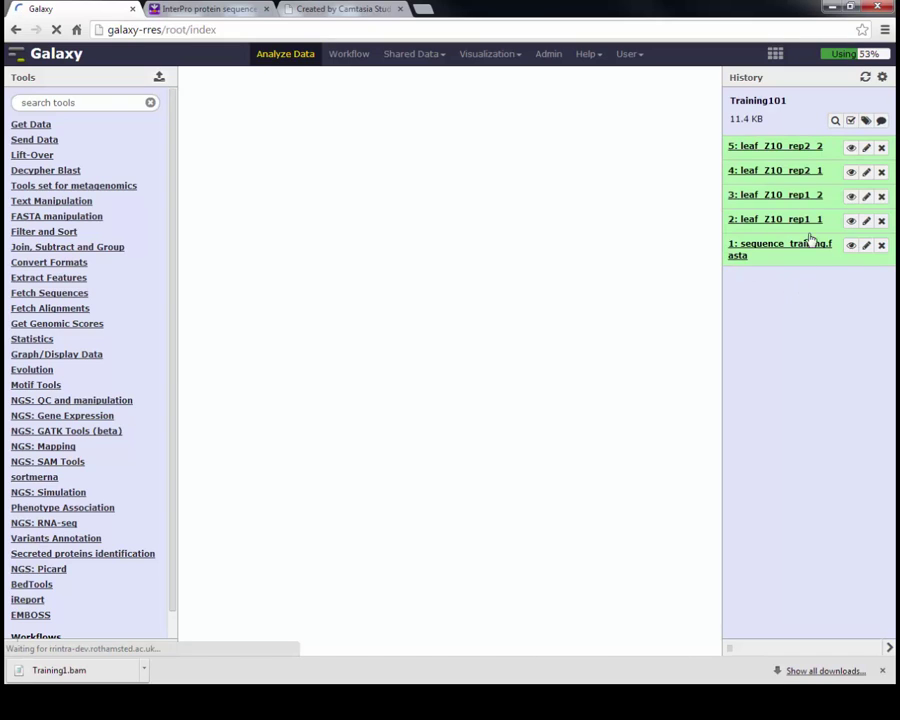
Step: Search the tools for 'tophat2' and open the Tophat2 mapper under NGS: RNA-seq
click(59, 102)
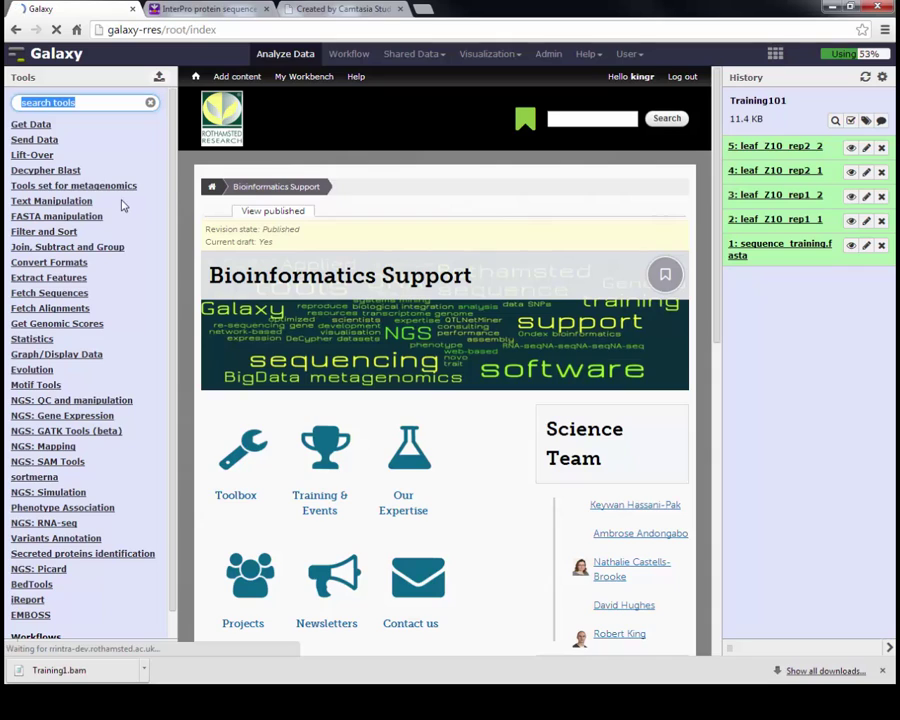
text(tophat2)
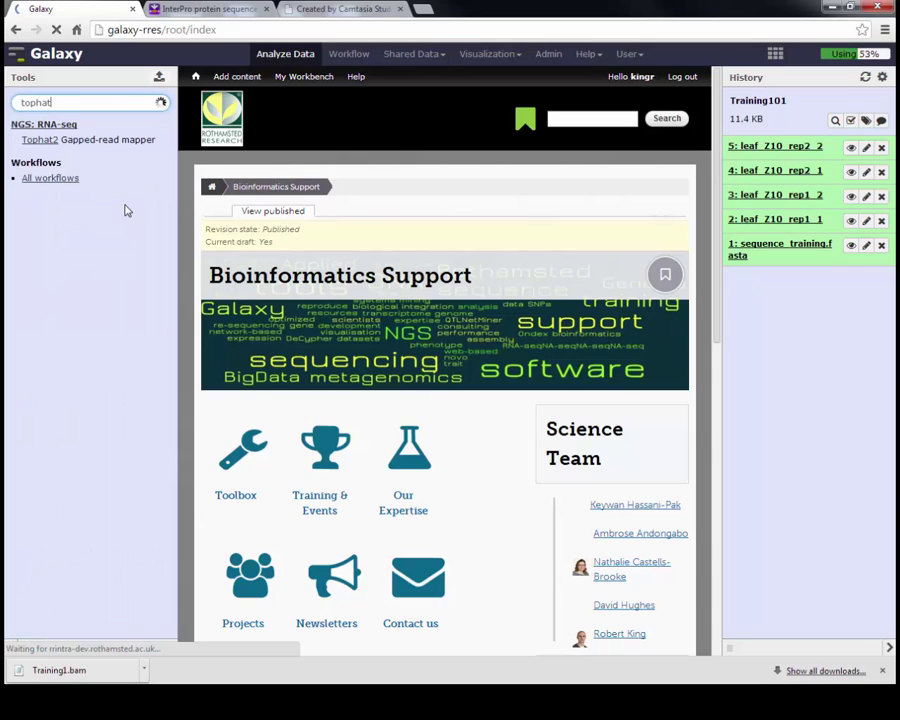
click(40, 142)
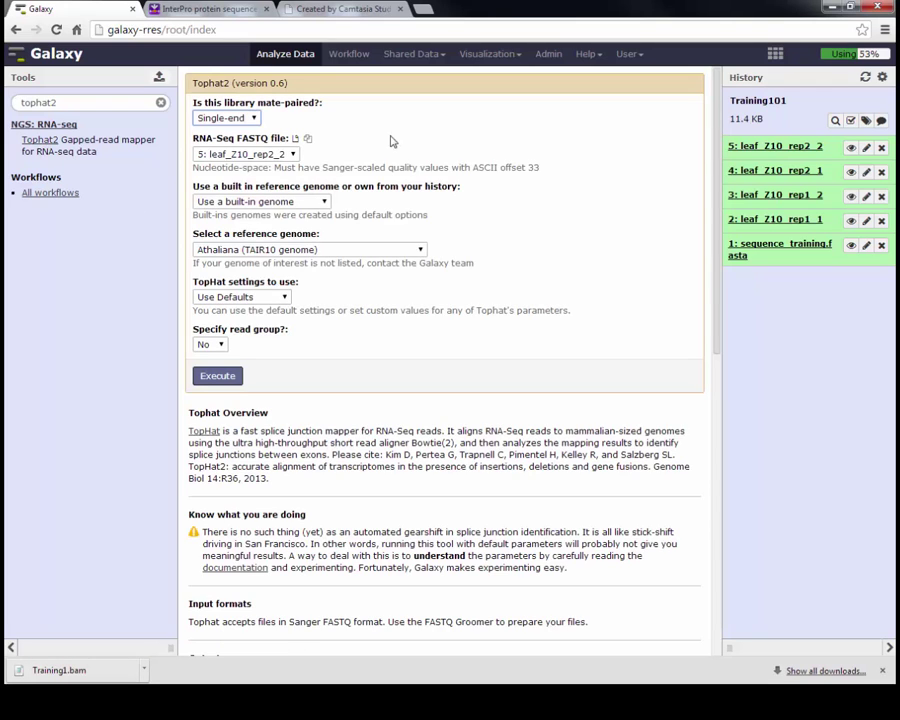